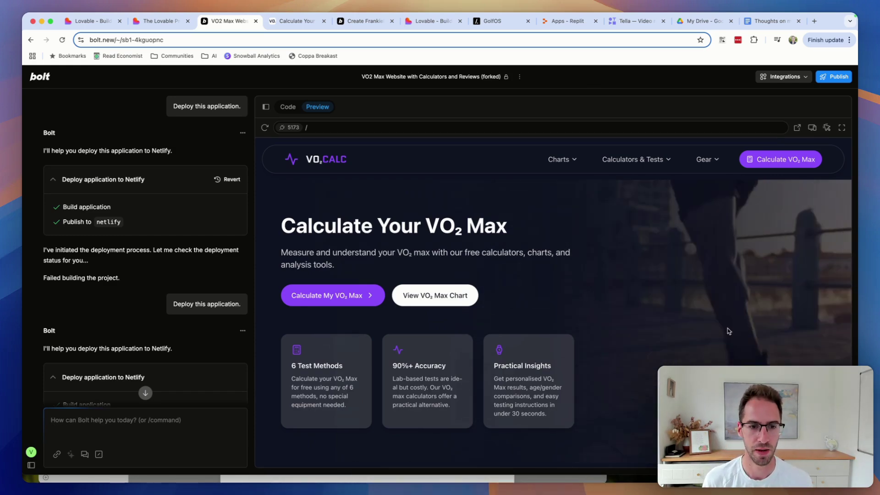
# - Browse the VO2 Max site's 'what is a good VO₂ Max' page and the female score 48 page
pyautogui.scroll(-2, 624, 223)
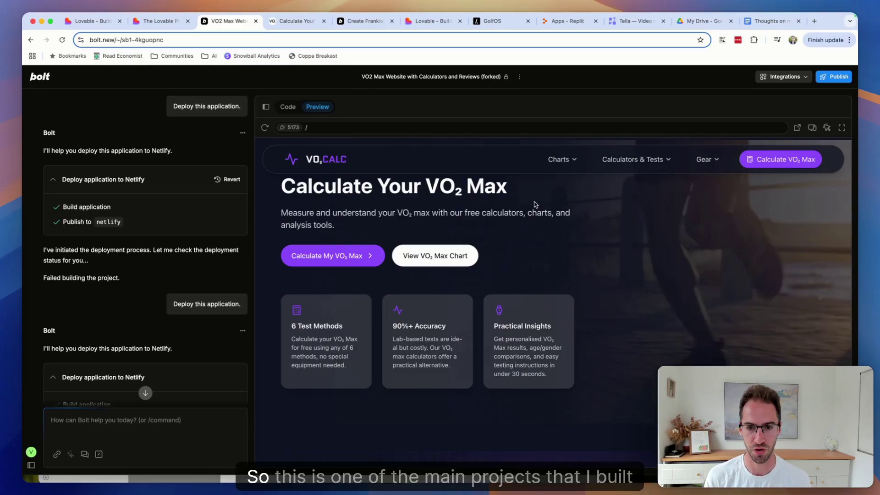
pyautogui.scroll(2, 510, 220)
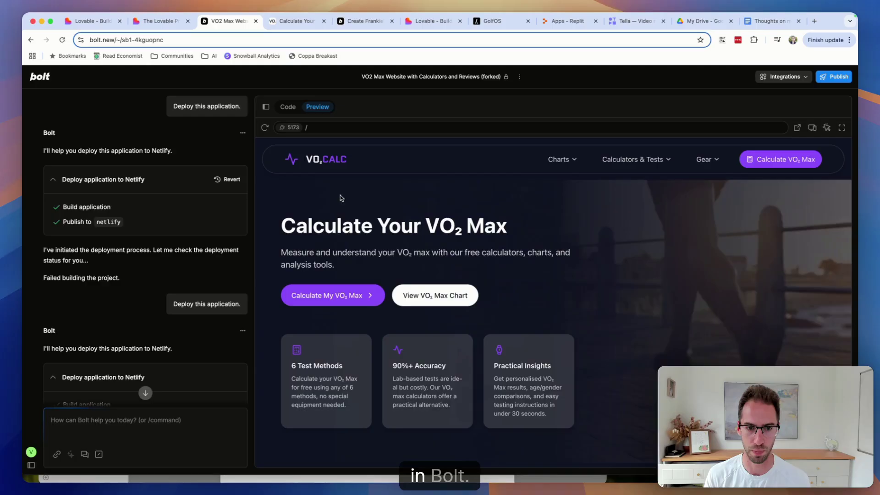
pyautogui.scroll(-5, 527, 197)
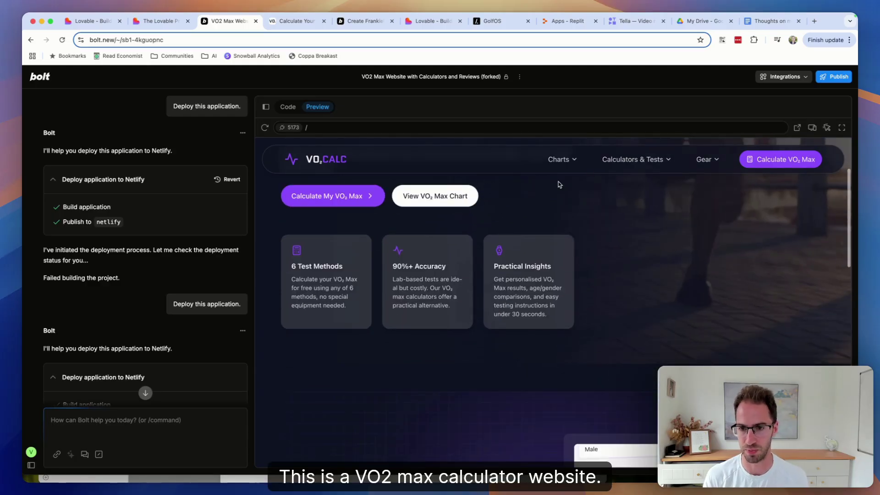
pyautogui.moveTo(573, 165)
pyautogui.click(580, 228)
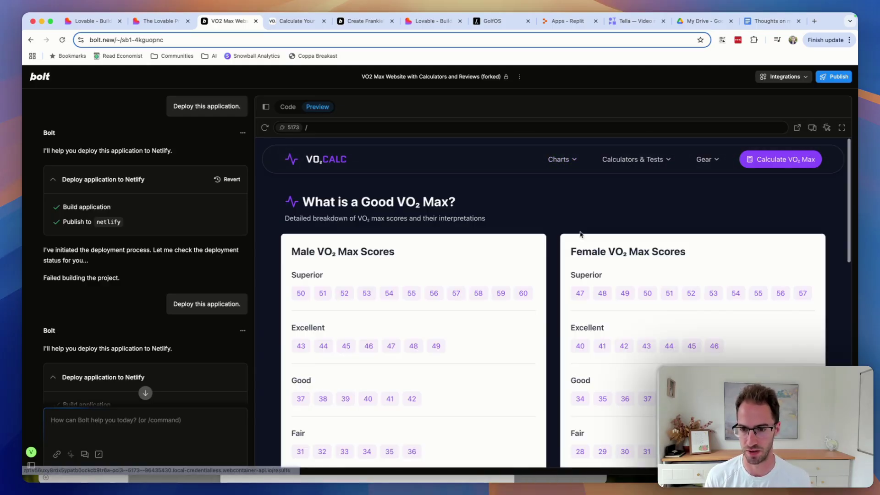
pyautogui.click(596, 295)
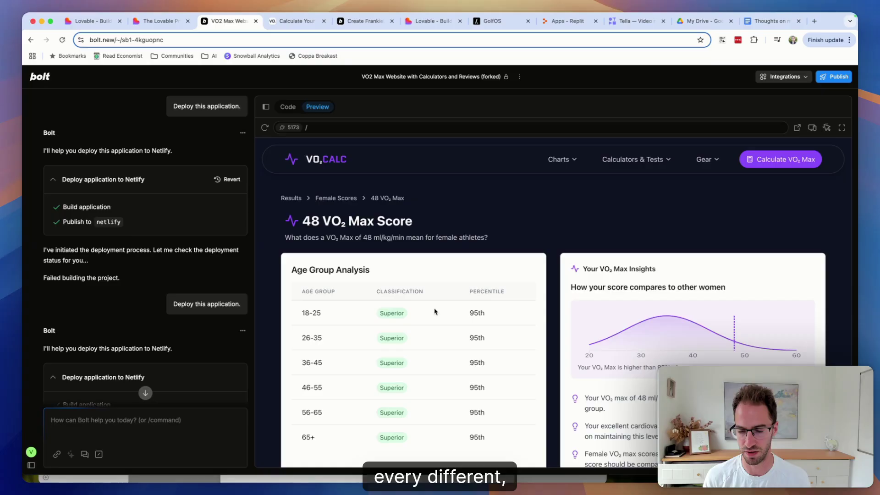
# - View the VO2 Max site's Cooper Test Calculator page and Apple Watch Series 10 review
pyautogui.scroll(-5, 527, 376)
pyautogui.scroll(5, 651, 214)
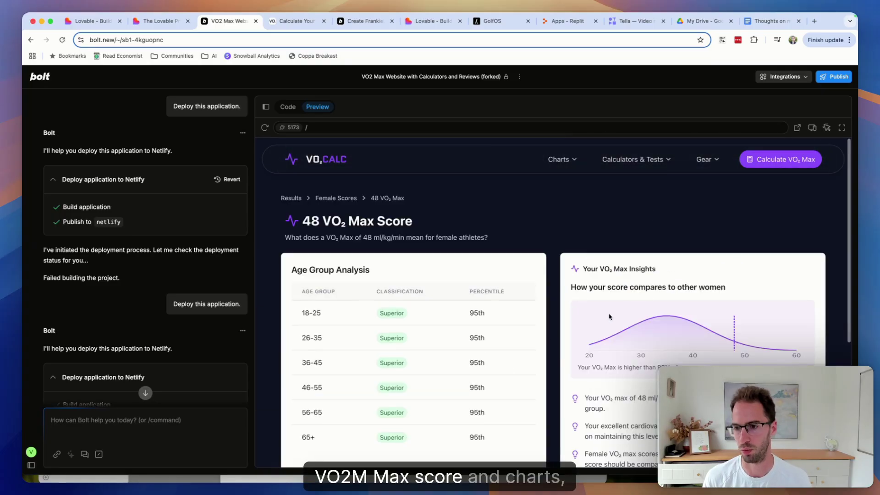
pyautogui.moveTo(650, 173)
pyautogui.click(652, 192)
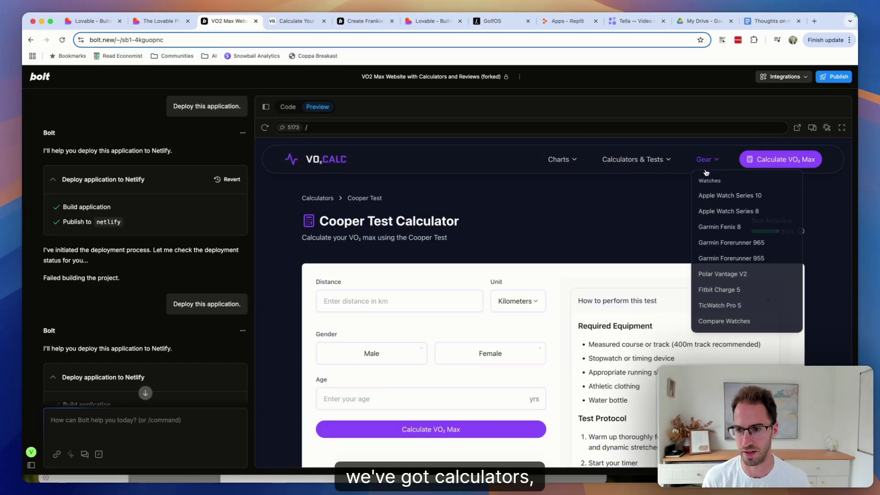
pyautogui.click(730, 195)
pyautogui.scroll(-2, 519, 239)
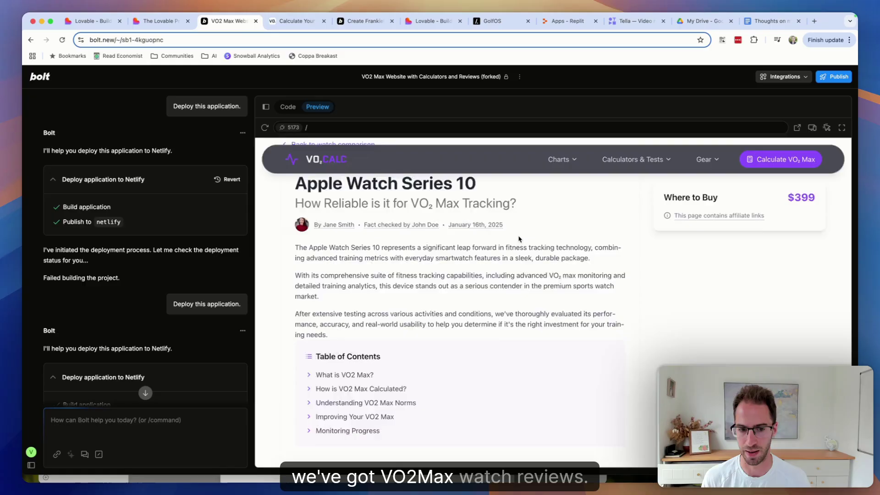
pyautogui.scroll(1, 519, 239)
# - Return to the VO2 Max site homepage and scroll through it
pyautogui.click(324, 159)
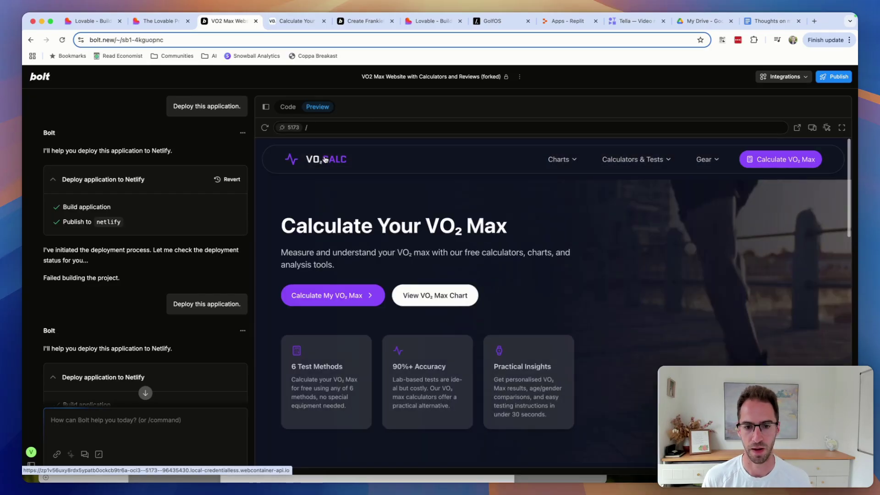
pyautogui.scroll(-10, 335, 156)
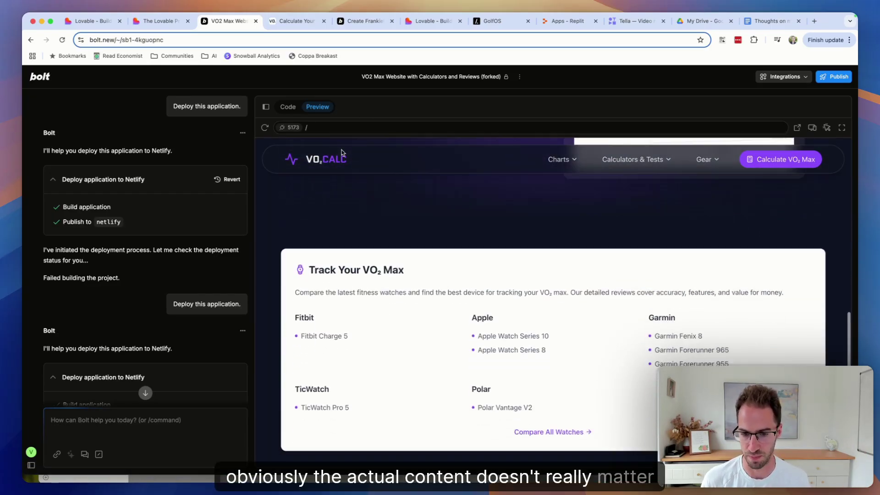
pyautogui.scroll(-3, 341, 153)
pyautogui.scroll(6, 341, 153)
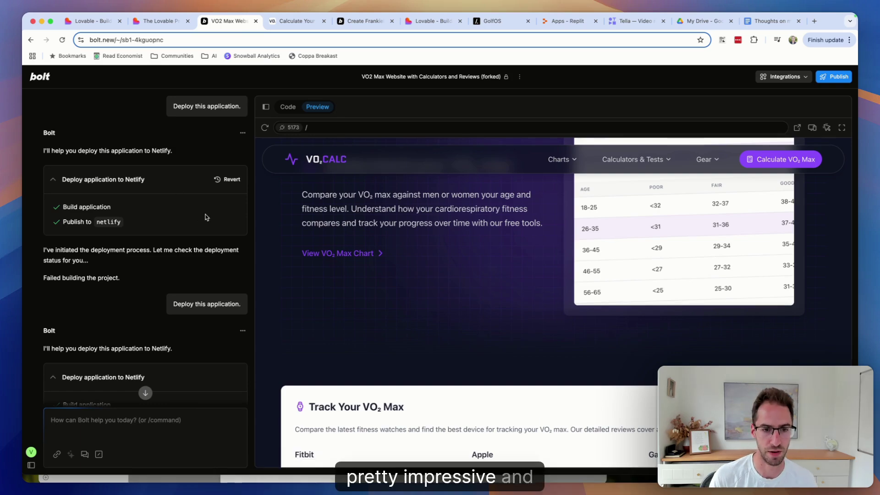
pyautogui.scroll(6, 321, 229)
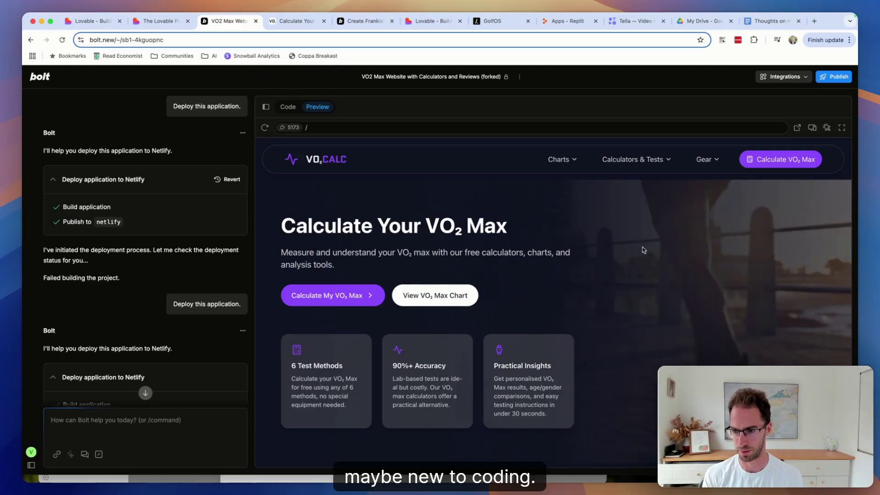
pyautogui.scroll(-3, 667, 263)
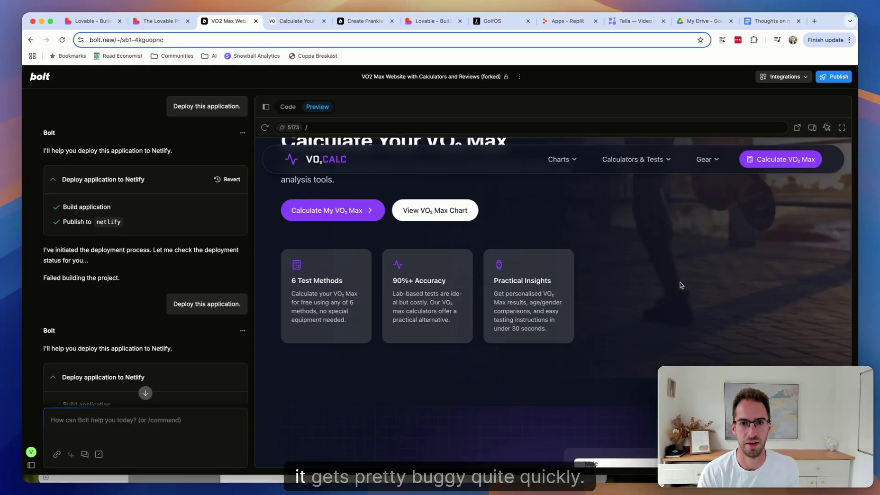
pyautogui.scroll(3, 538, 213)
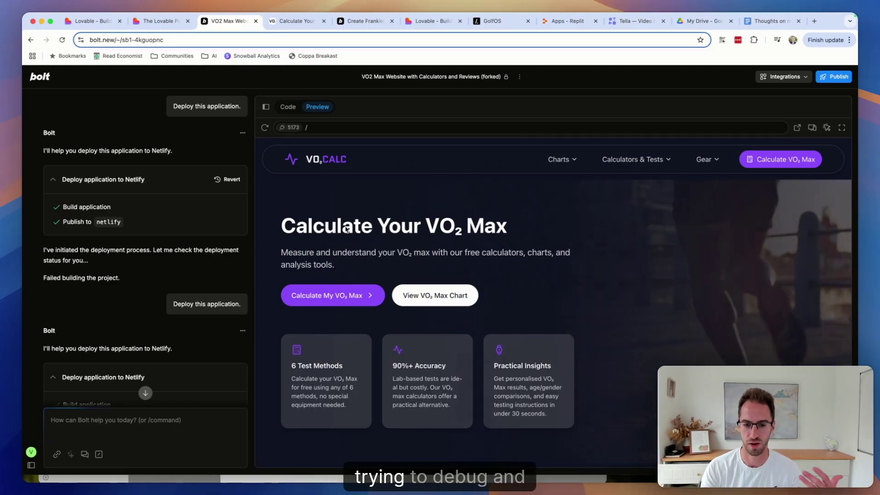
pyautogui.scroll(-20, 412, 261)
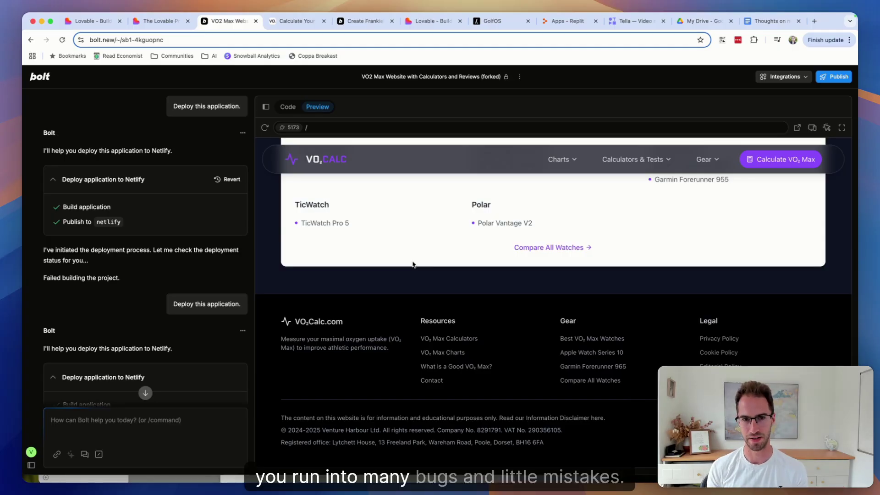
pyautogui.scroll(10, 455, 308)
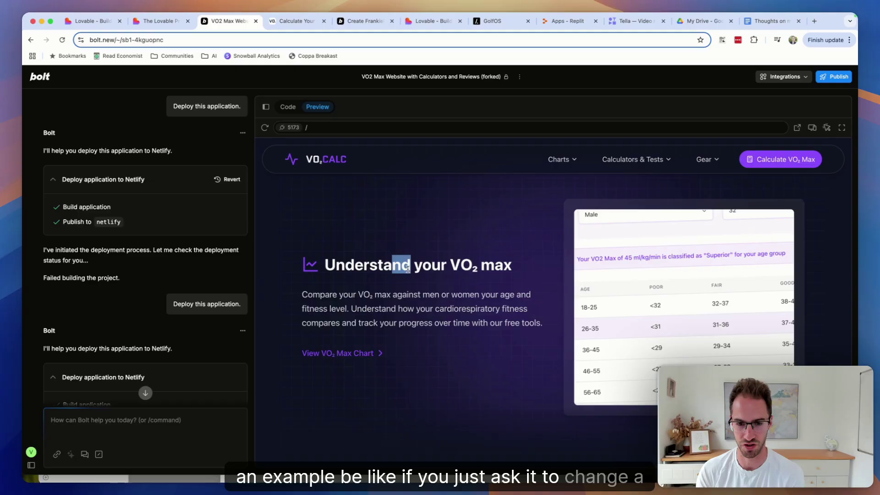
# - Clear the stray text selection in the homepage heading and keep reviewing the page
pyautogui.click(497, 274)
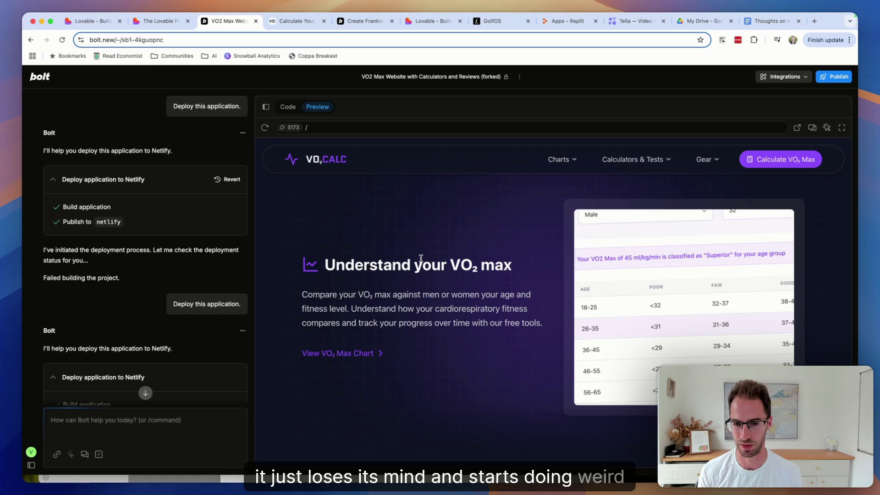
pyautogui.moveTo(621, 157)
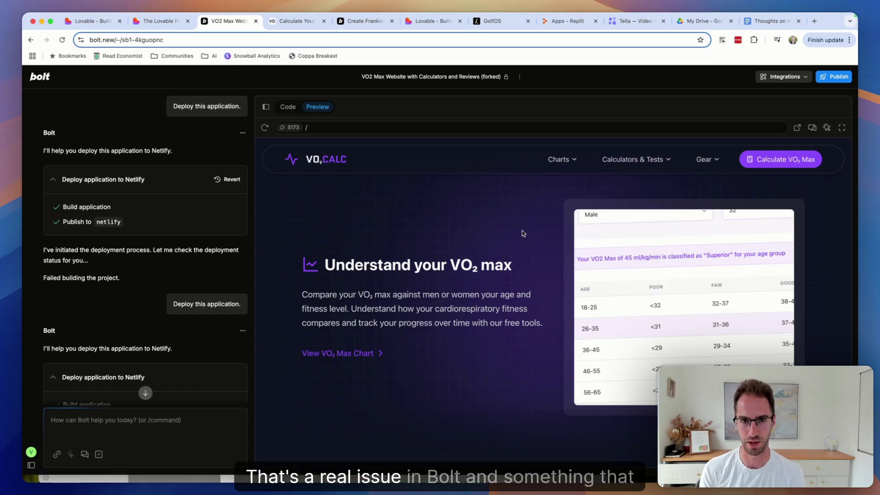
pyautogui.scroll(5, 521, 233)
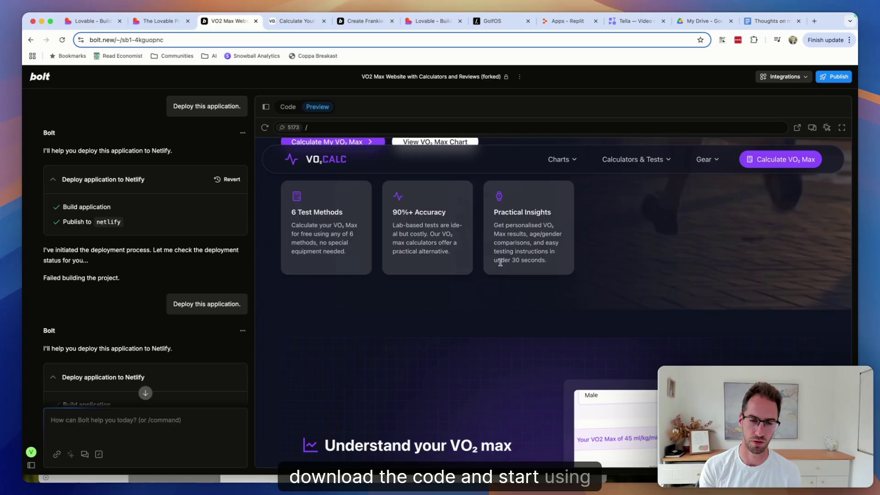
pyautogui.scroll(3, 500, 263)
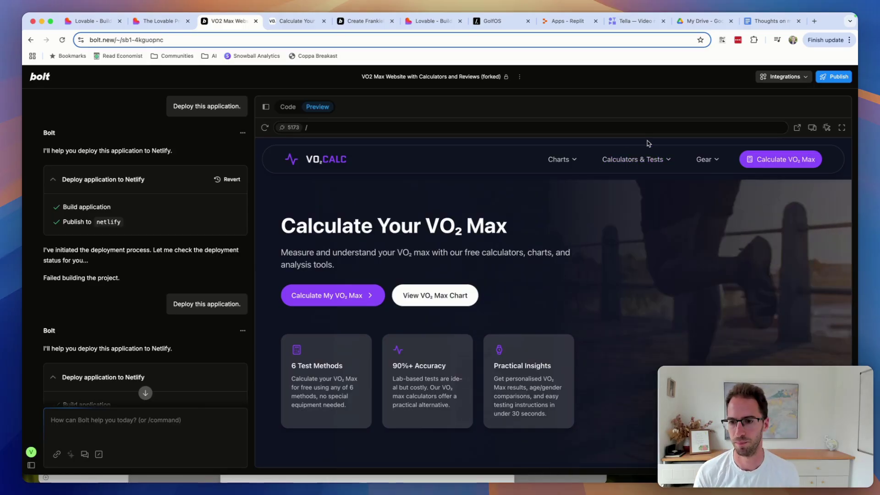
pyautogui.moveTo(630, 155)
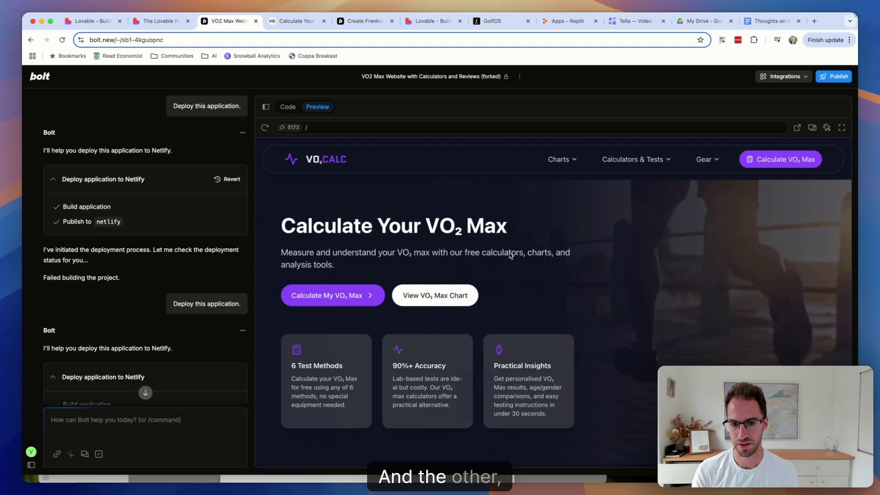
pyautogui.scroll(-5, 422, 242)
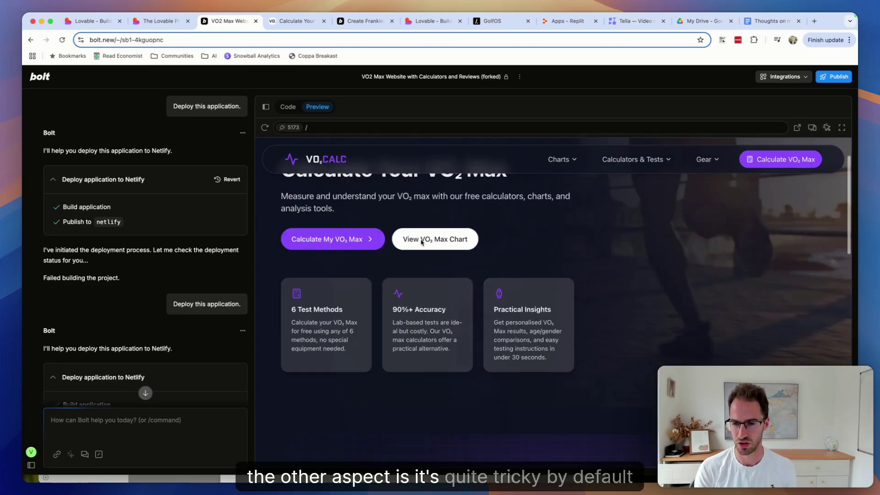
pyautogui.scroll(5, 422, 226)
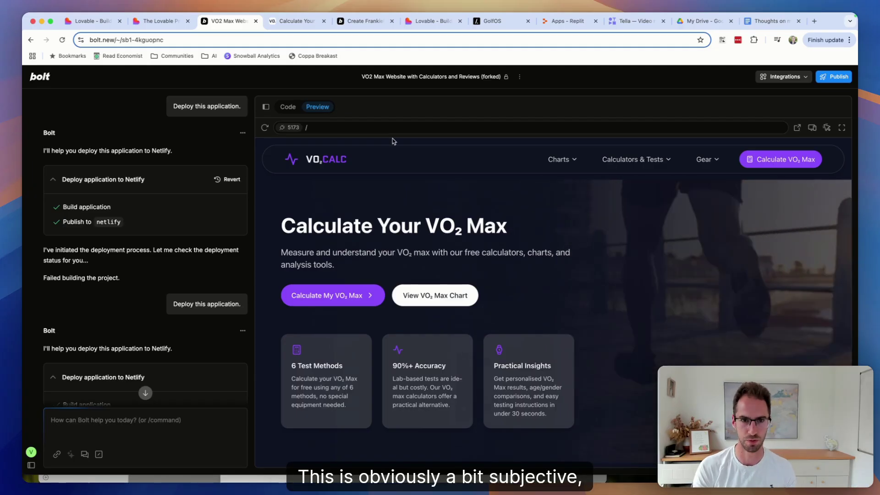
# - Switch to the Frankielytics Hyrox Pace Breakdown dashboard and scroll its stats, pace chart and insights
pyautogui.click(359, 24)
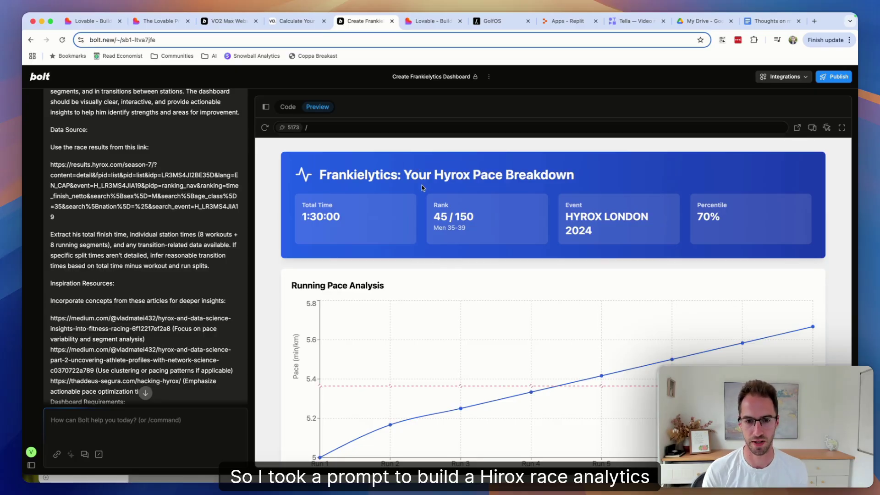
pyautogui.scroll(-1, 422, 185)
pyautogui.scroll(1, 180, 209)
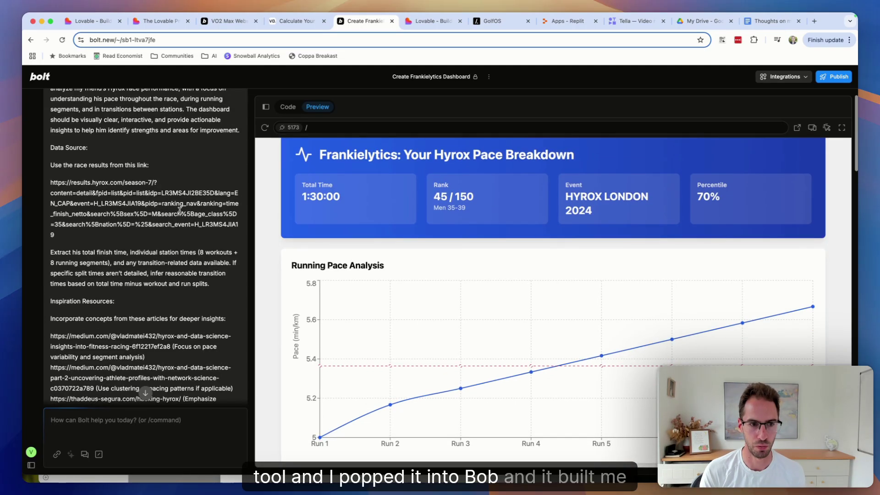
pyautogui.scroll(-10, 452, 209)
pyautogui.scroll(12, 452, 210)
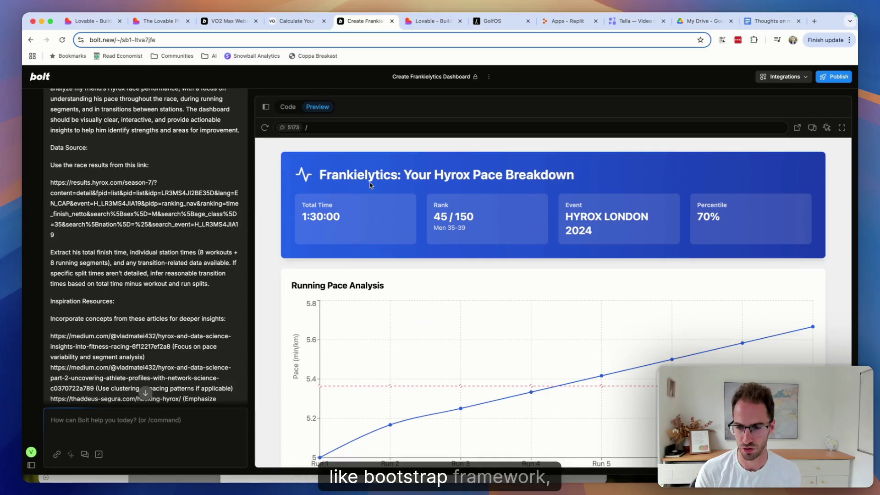
pyautogui.scroll(-10, 622, 220)
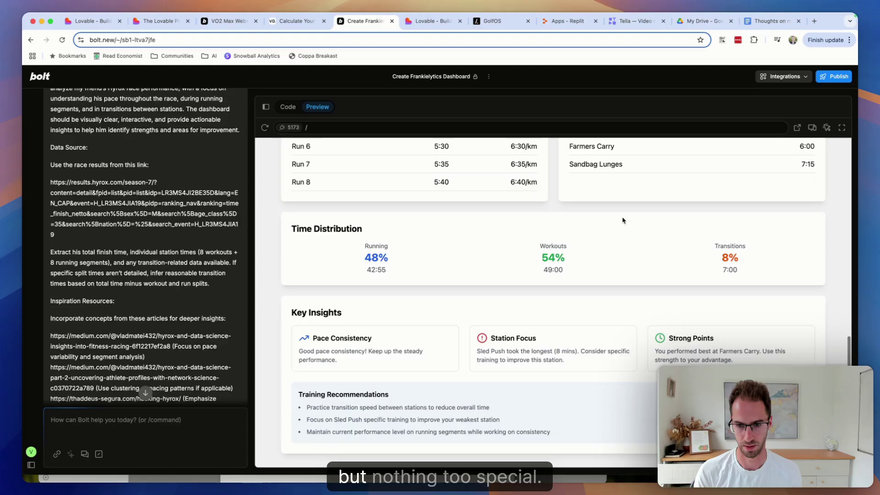
pyautogui.scroll(10, 622, 220)
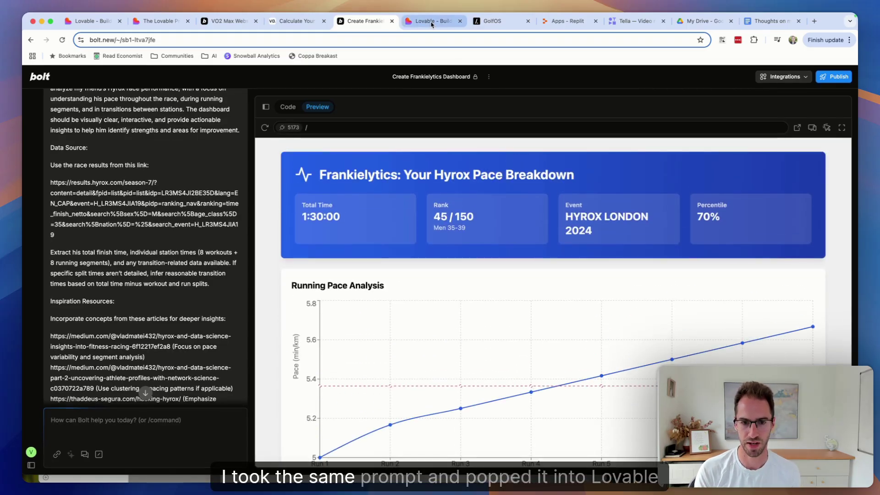
# - Switch to the Lovable HyPotential project and analyse the pasted race results link
pyautogui.click(431, 21)
pyautogui.click(439, 190)
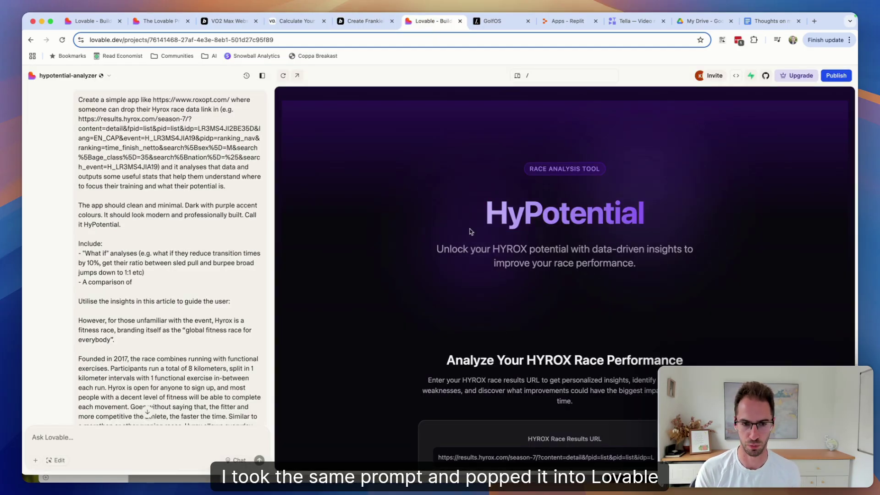
pyautogui.scroll(-5, 470, 231)
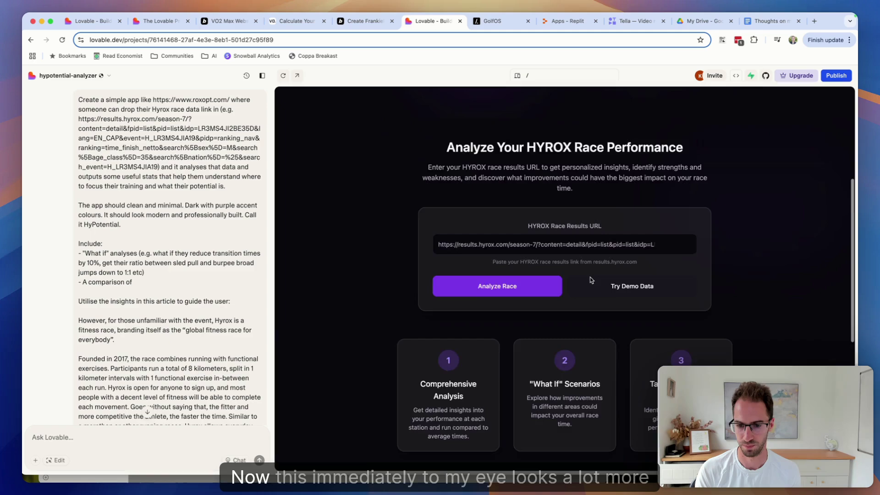
pyautogui.scroll(-6, 590, 280)
pyautogui.scroll(10, 590, 280)
pyautogui.scroll(-6, 589, 279)
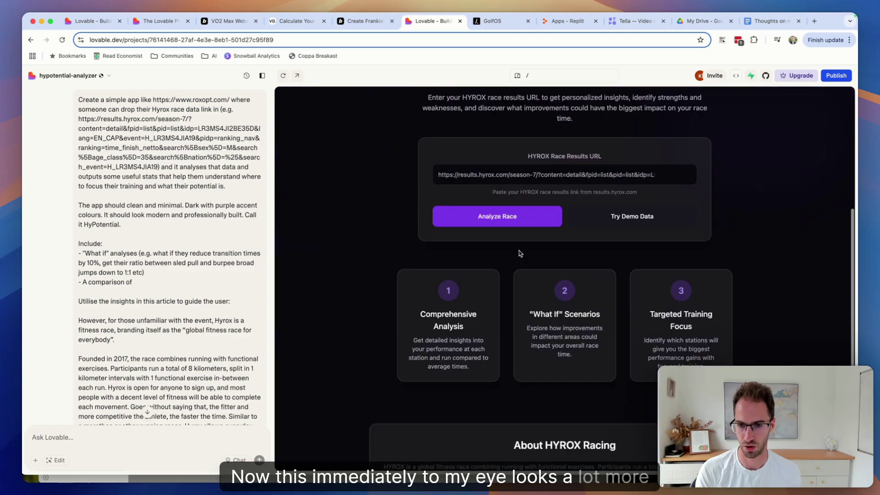
pyautogui.click(510, 222)
pyautogui.scroll(6, 549, 320)
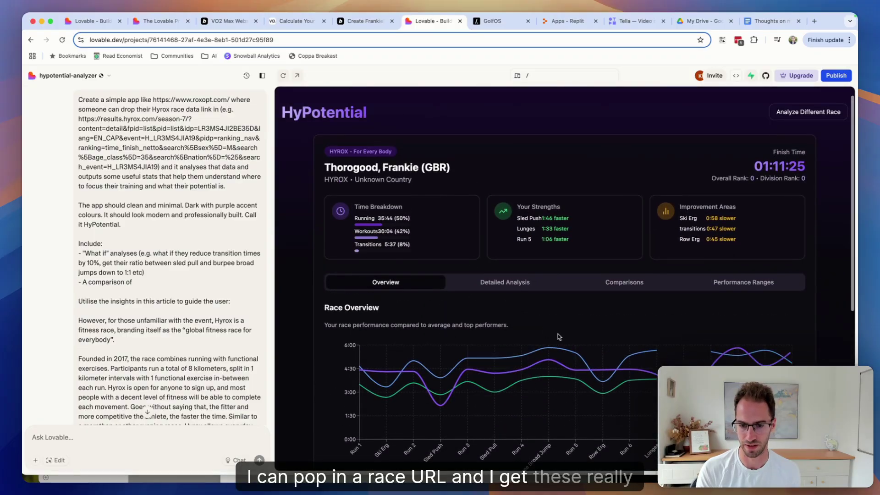
# - Show the Detailed Analysis station-by-station performance breakdown and scroll through it
pyautogui.click(506, 287)
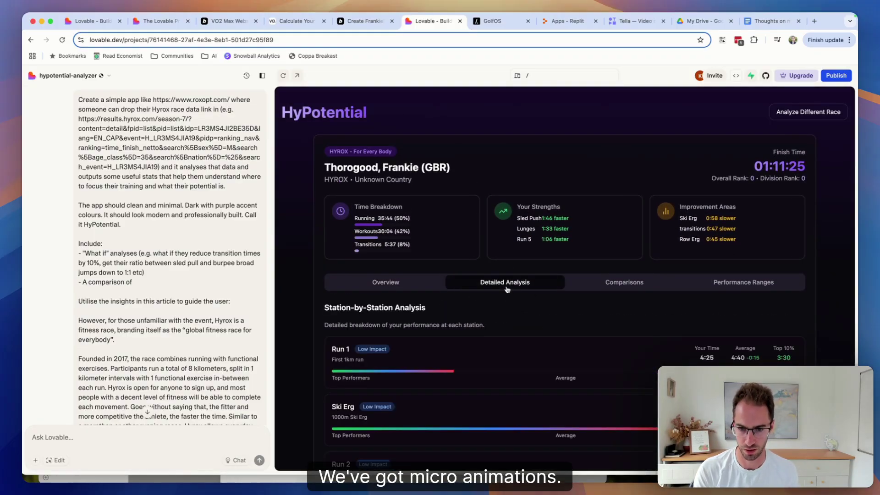
pyautogui.scroll(-3, 481, 275)
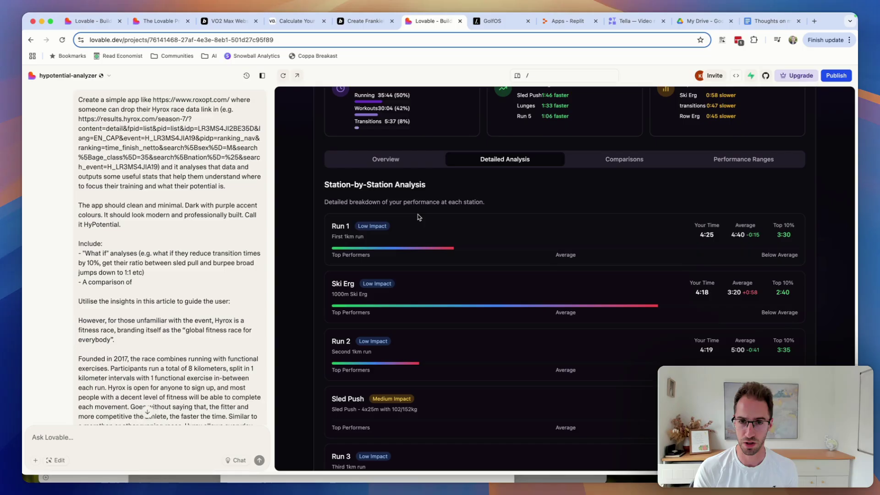
pyautogui.doubleClick(407, 201)
pyautogui.click(407, 202)
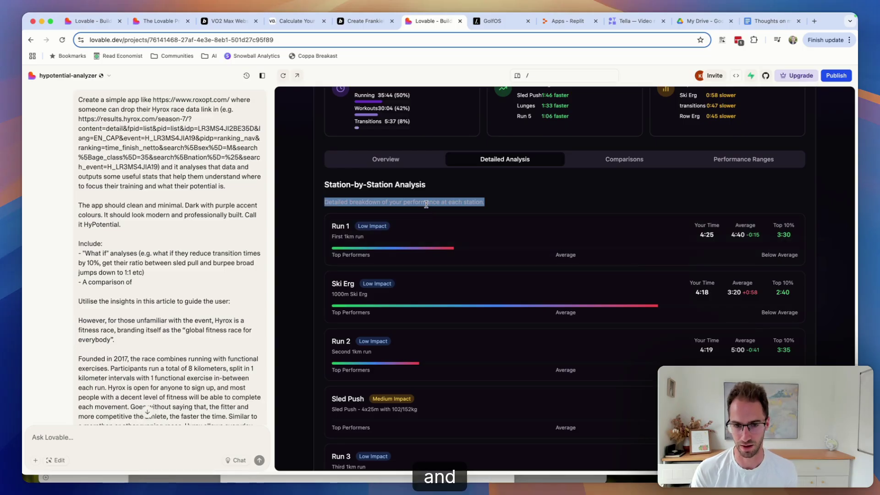
pyautogui.click(407, 200)
pyautogui.scroll(-5, 410, 217)
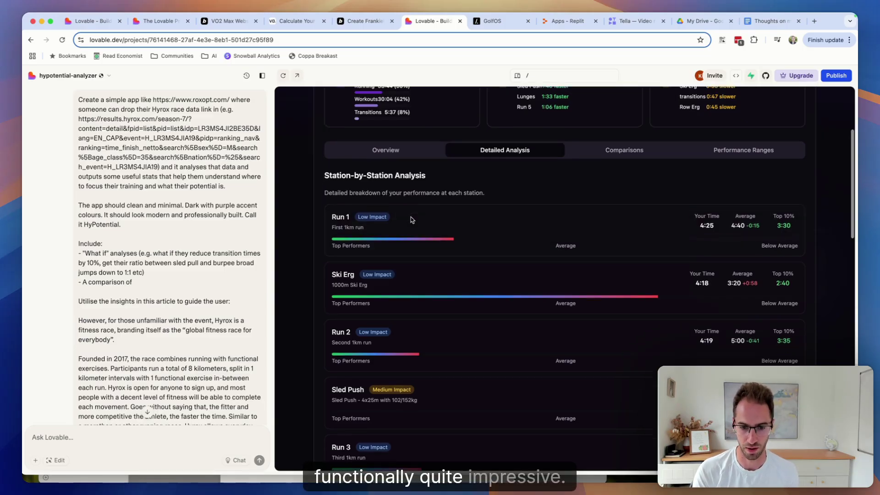
pyautogui.scroll(-10, 539, 226)
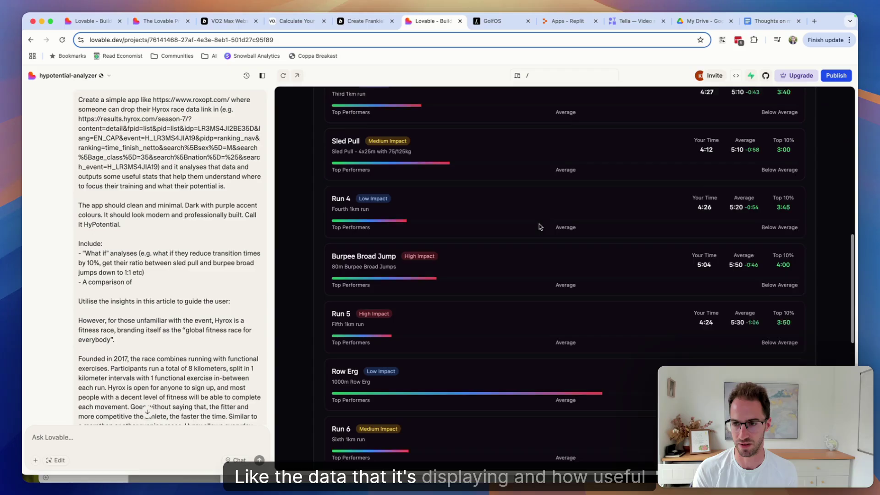
pyautogui.scroll(20, 539, 226)
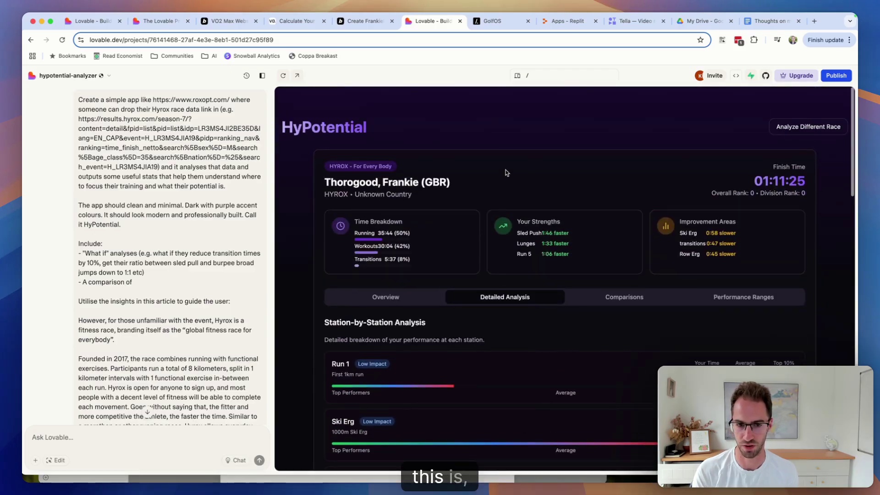
# - Display the Comparisons charts of run versus station times against top performers and averages
pyautogui.click(600, 296)
pyautogui.scroll(-2, 616, 302)
pyautogui.scroll(-2, 616, 303)
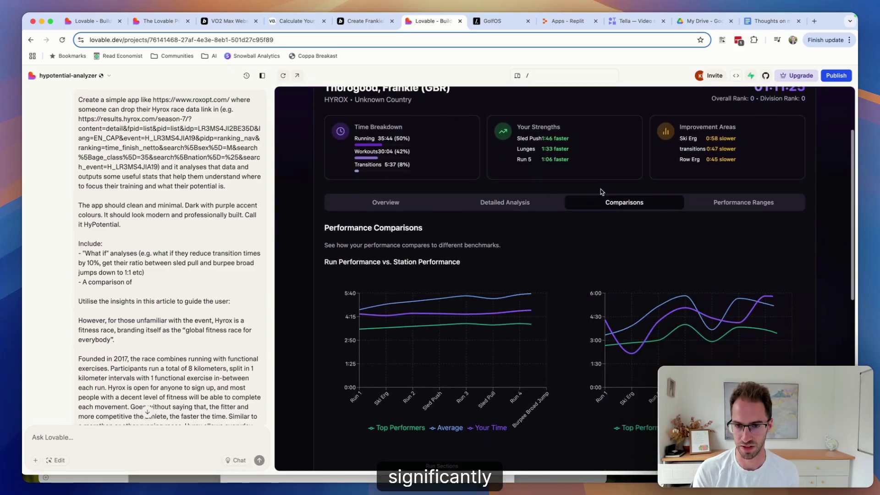
pyautogui.click(363, 23)
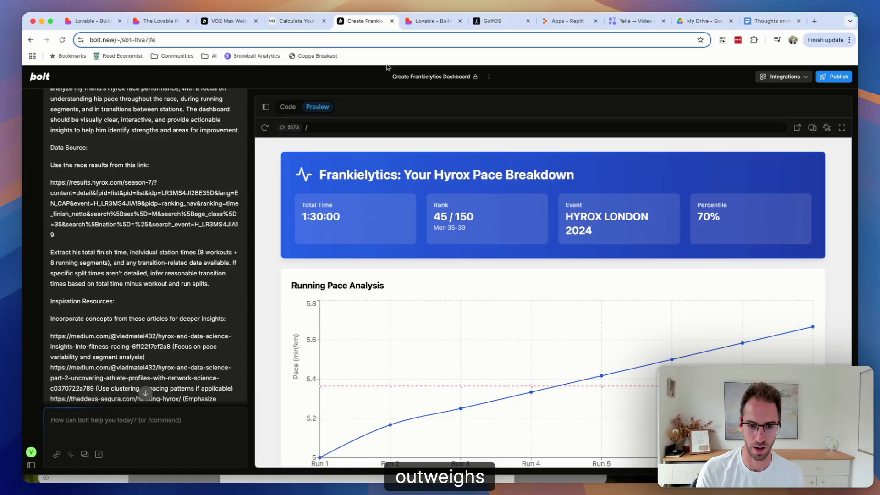
pyautogui.scroll(-8, 491, 239)
pyautogui.scroll(-6, 506, 257)
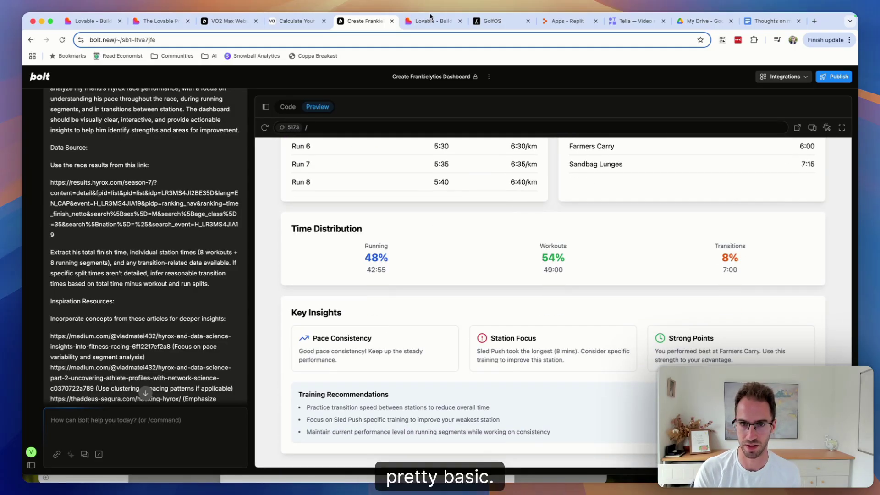
pyautogui.click(431, 18)
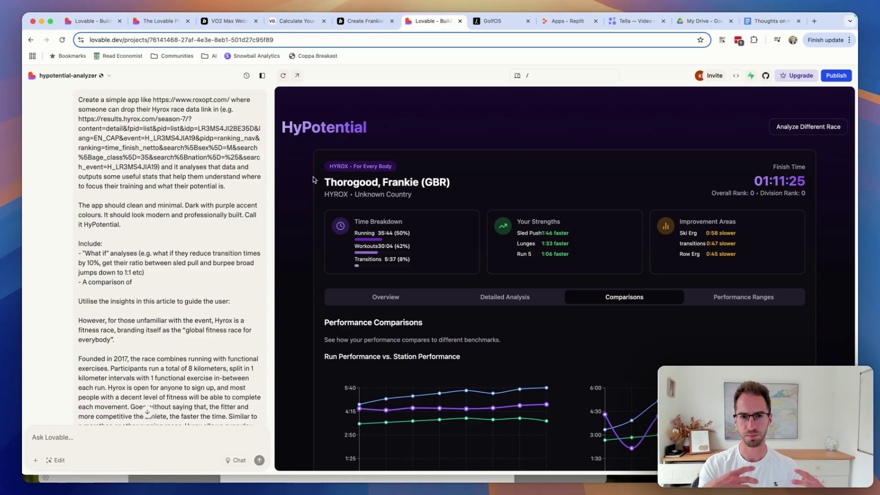
pyautogui.click(365, 20)
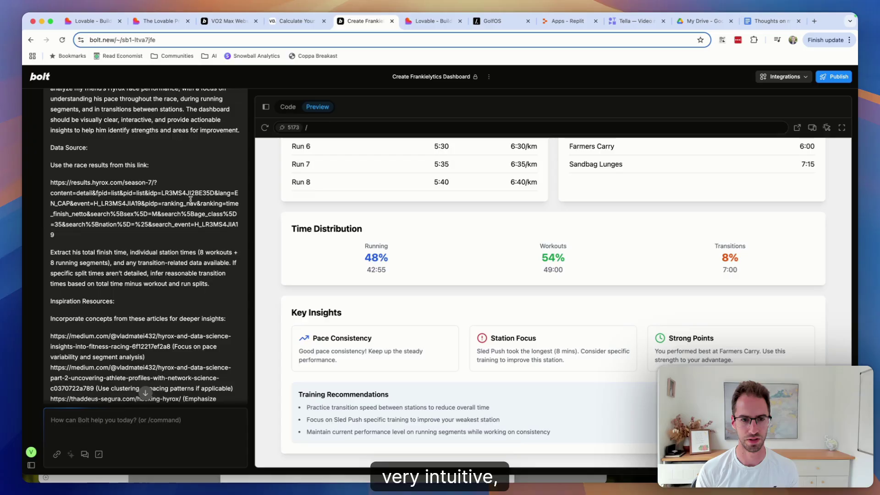
pyautogui.scroll(12, 359, 221)
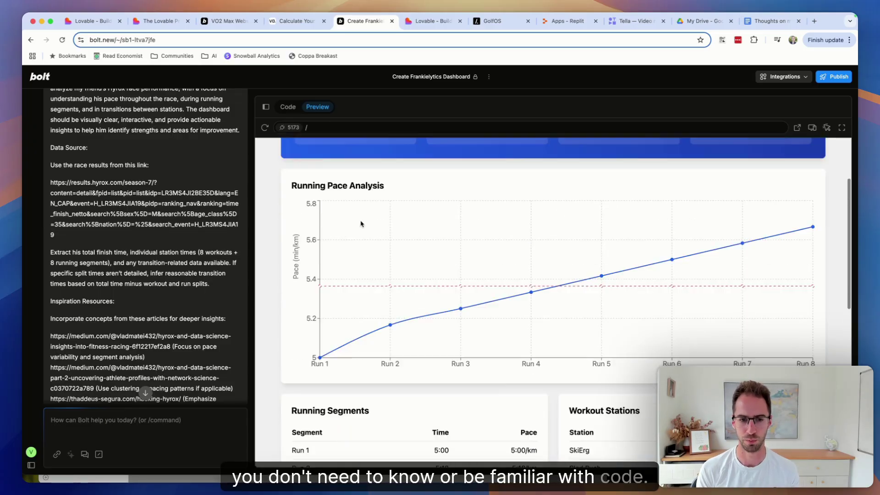
pyautogui.click(431, 20)
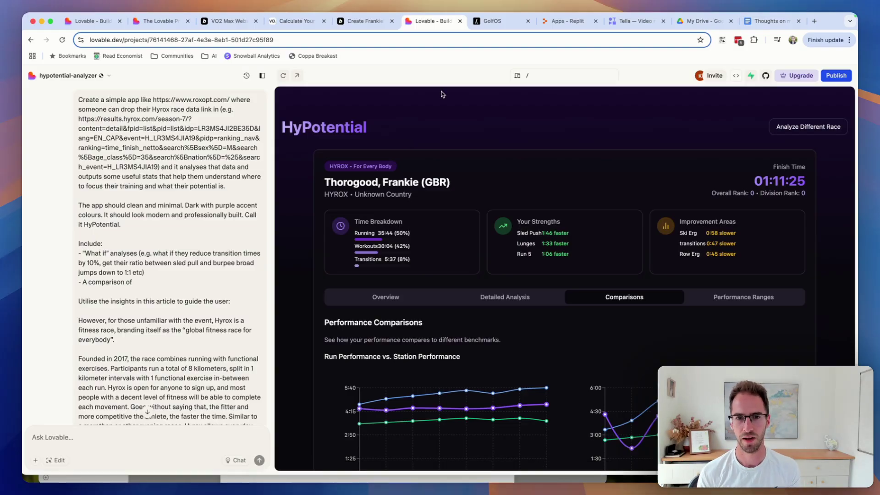
# - Open the GolfOS bookings calendar, start a booking in an open slot, then close the form
pyautogui.click(486, 26)
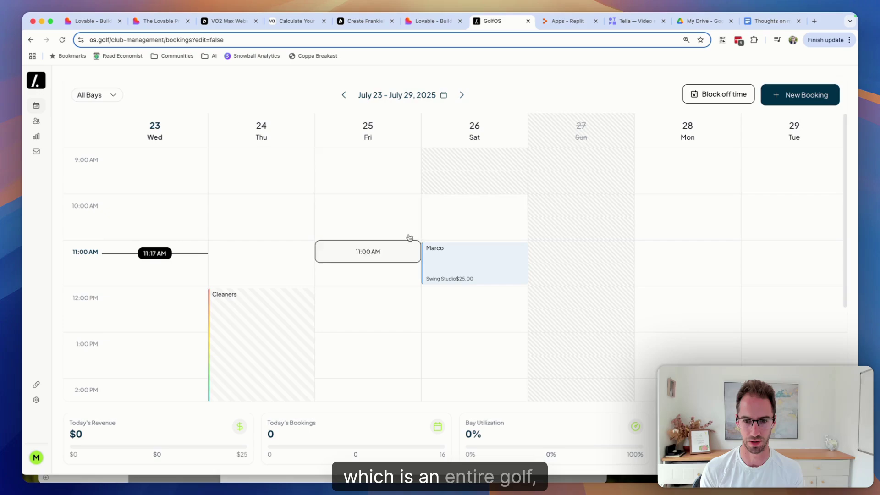
pyautogui.click(348, 210)
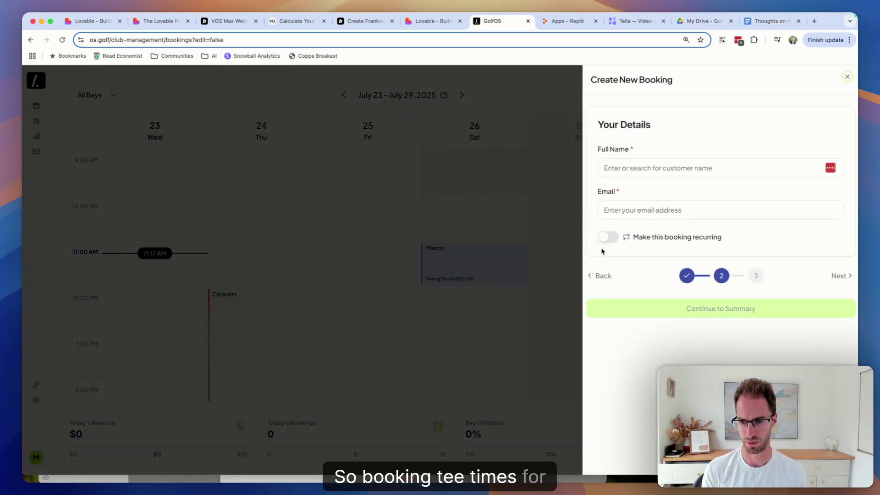
pyautogui.click(598, 275)
pyautogui.click(463, 244)
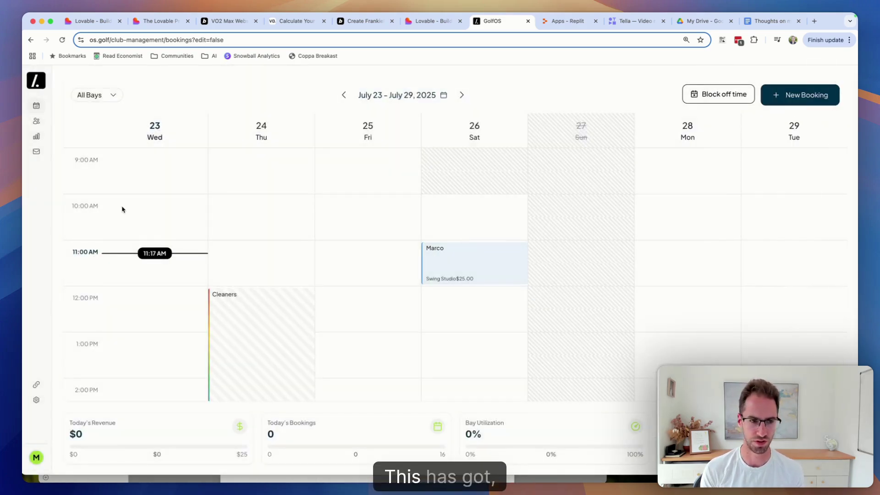
# - Tour the Automations, Reporting, Customers and Settings pages, then return to Bookings
pyautogui.click(37, 152)
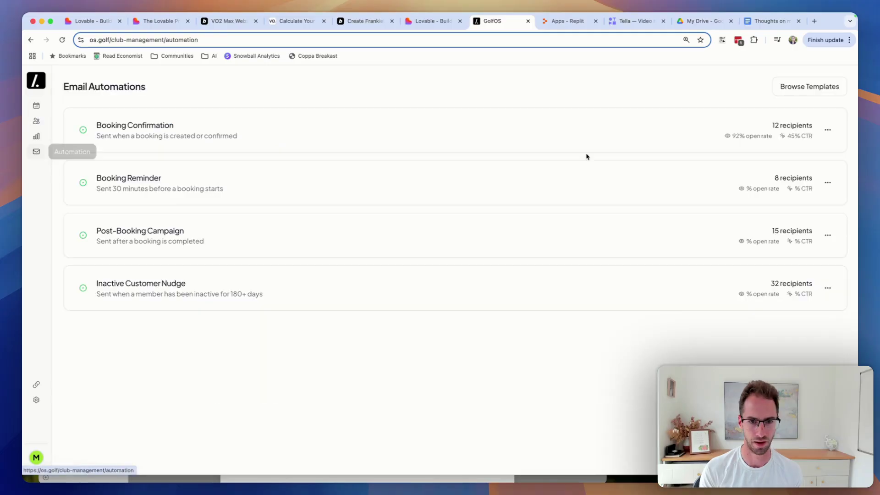
pyautogui.click(35, 136)
pyautogui.click(36, 121)
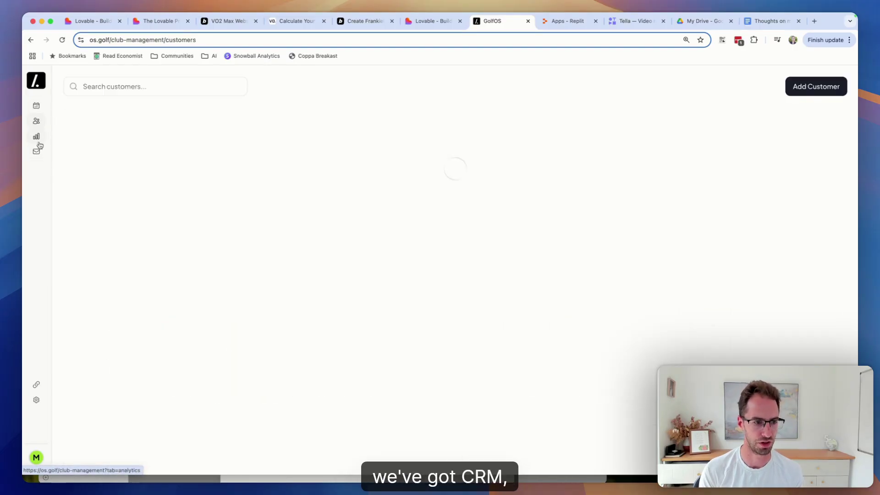
pyautogui.click(36, 403)
pyautogui.click(37, 80)
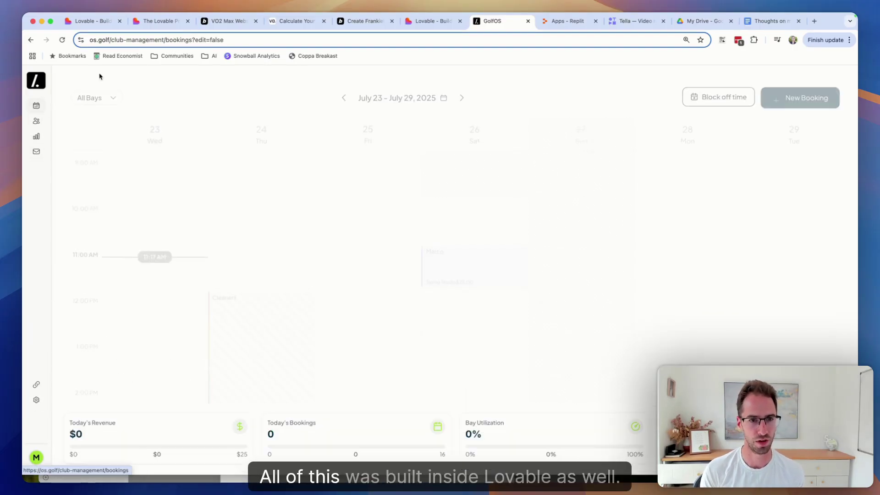
# - Switch to Lovable's HyPotential comparisons, glance at Bolt's Frankielytics dashboard, then return to Lovable
pyautogui.click(431, 21)
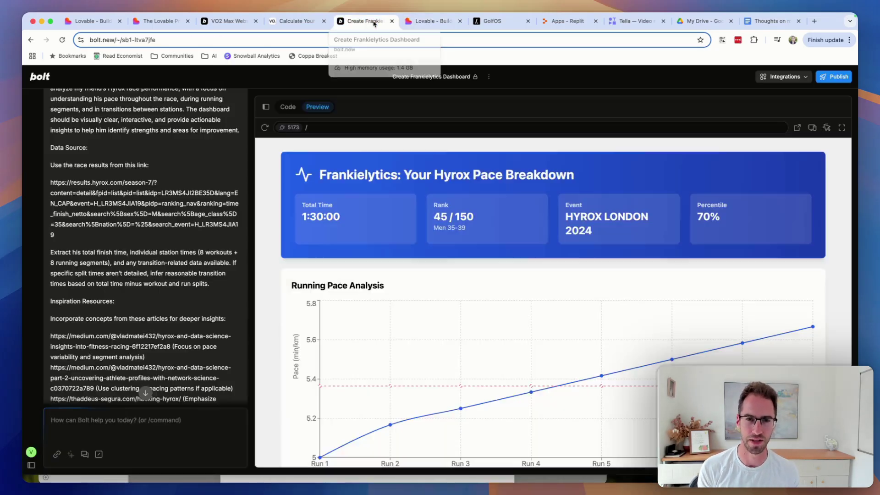
pyautogui.click(369, 27)
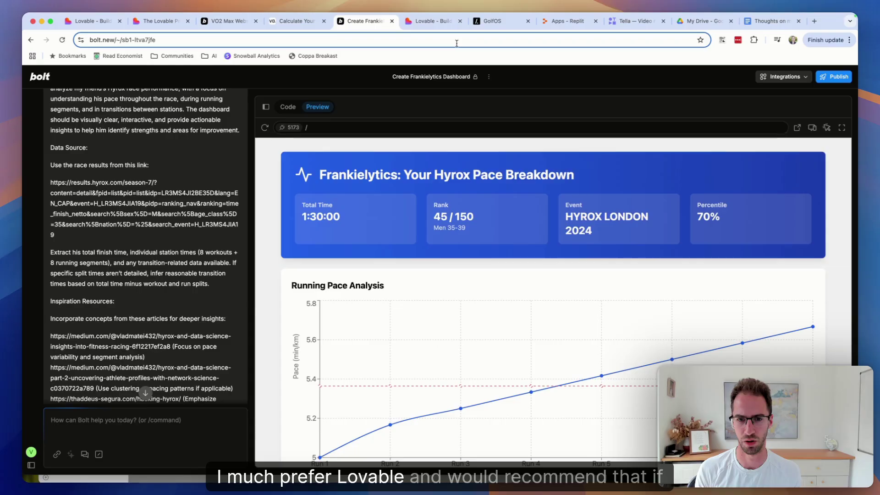
pyautogui.click(431, 20)
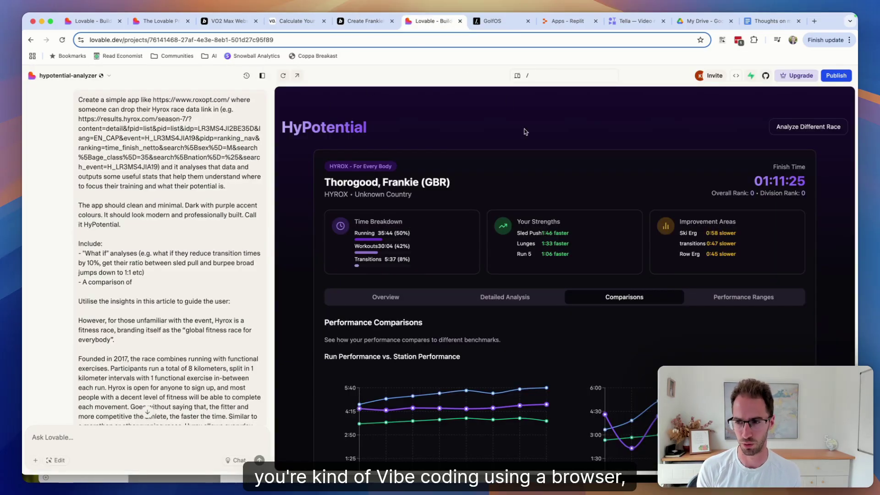